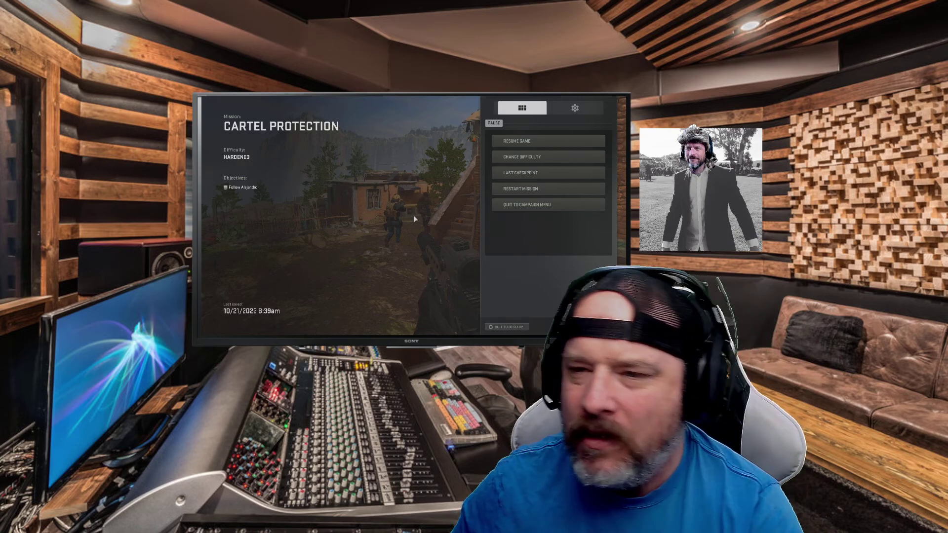
{"action": "left_click", "coordinate": [548, 141]}
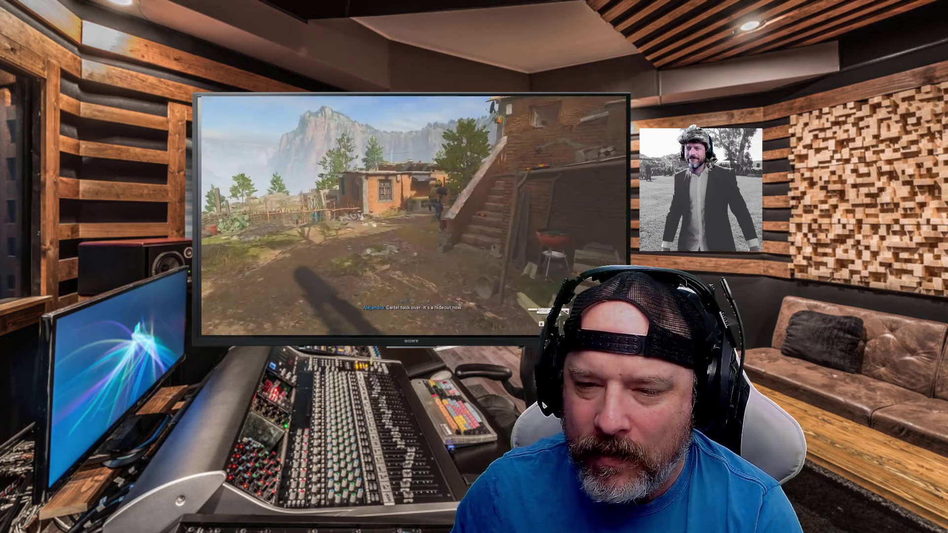